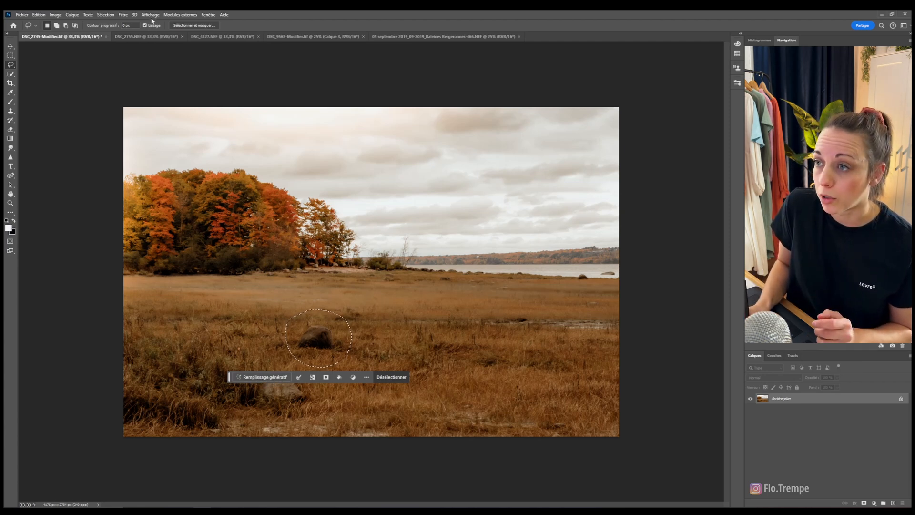
Remove the dark rock inside the current selection with Generative Fill, leaving the prompt empty
{"action": "left_click", "coordinate": [209, 15]}
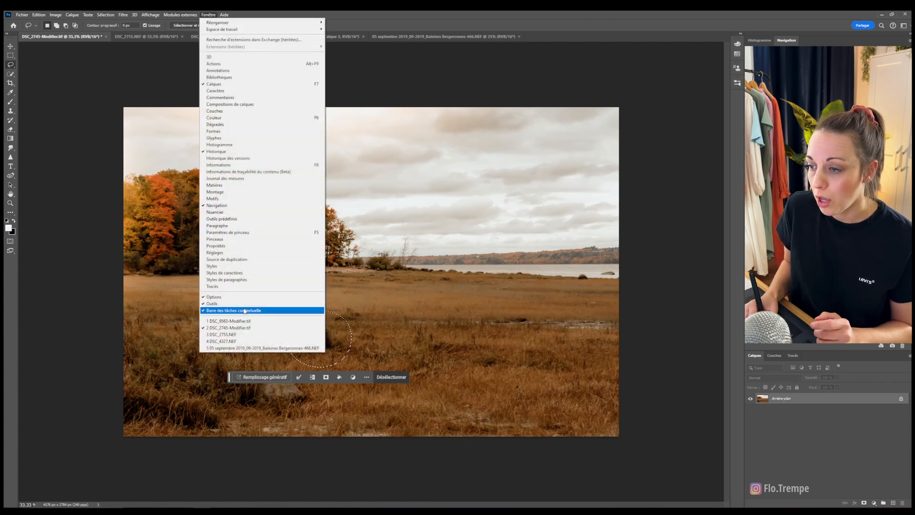
{"action": "left_click", "coordinate": [229, 379]}
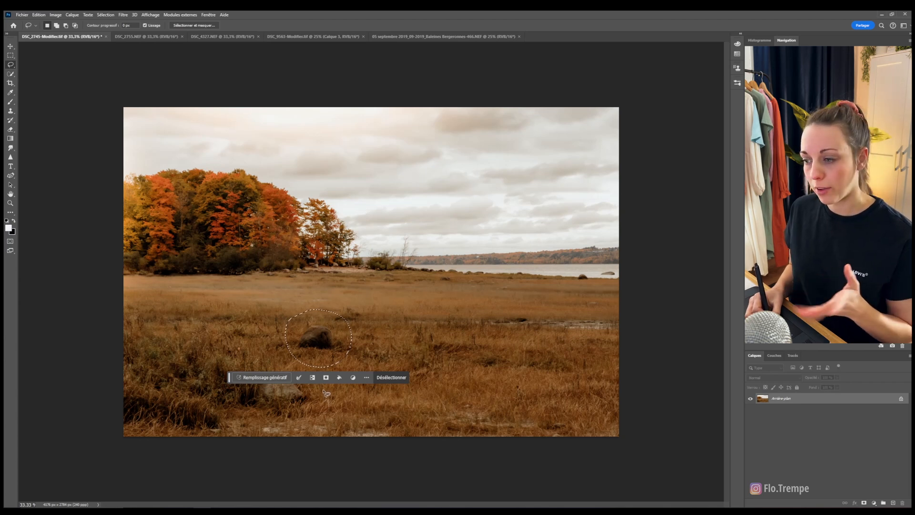
{"action": "left_click", "coordinate": [261, 378]}
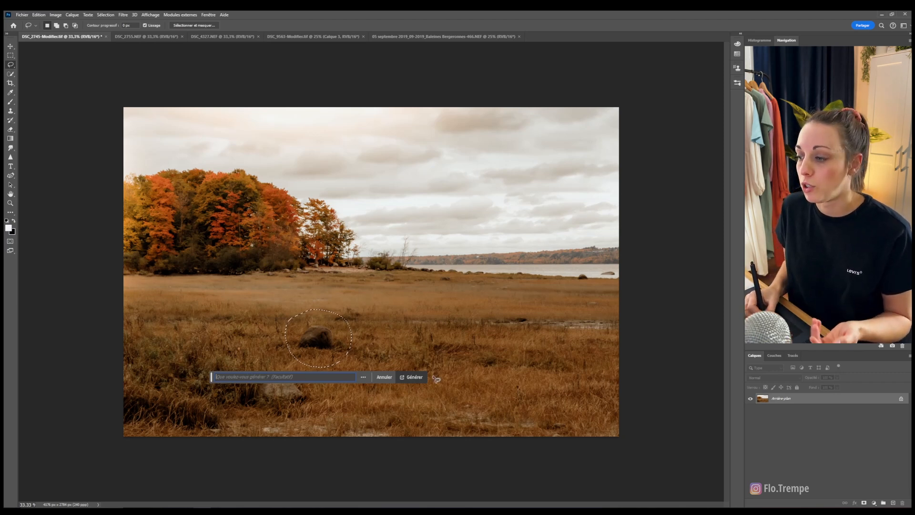
{"action": "left_click", "coordinate": [414, 378]}
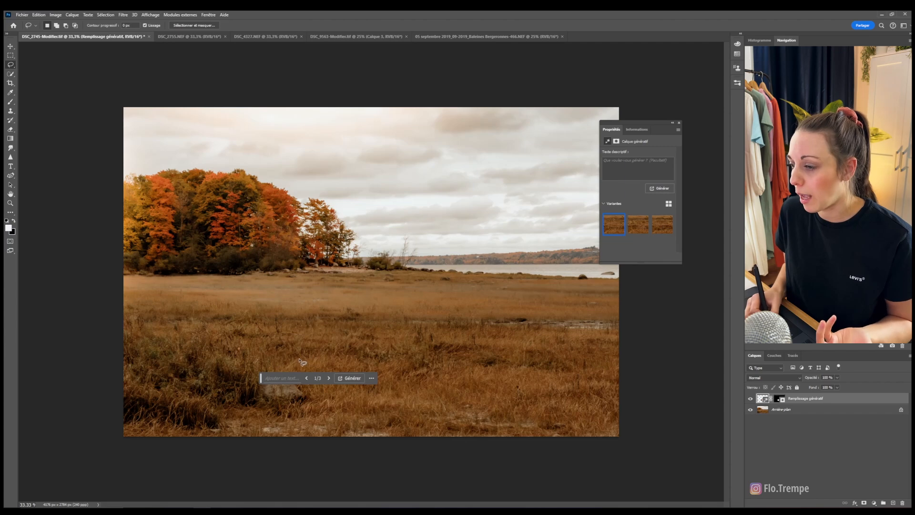
Compare the three generated variations of the removed rock area, return to the first and close the layer properties
{"action": "left_click", "coordinate": [328, 379]}
{"action": "left_click", "coordinate": [329, 378]}
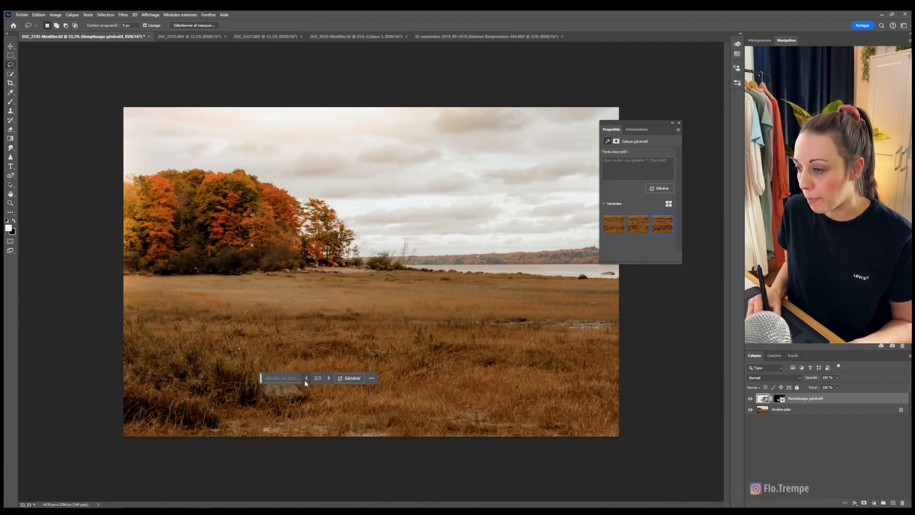
{"action": "left_click", "coordinate": [306, 380]}
{"action": "left_click", "coordinate": [305, 379]}
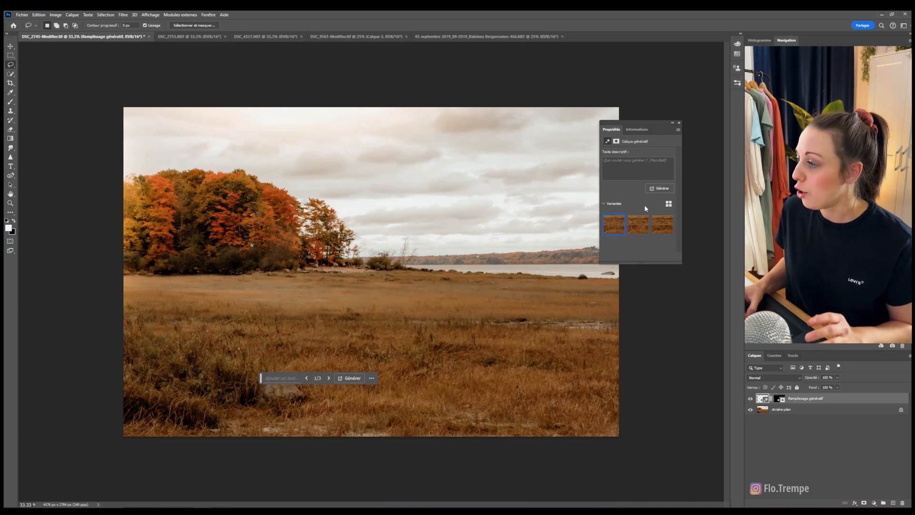
{"action": "left_click", "coordinate": [680, 124]}
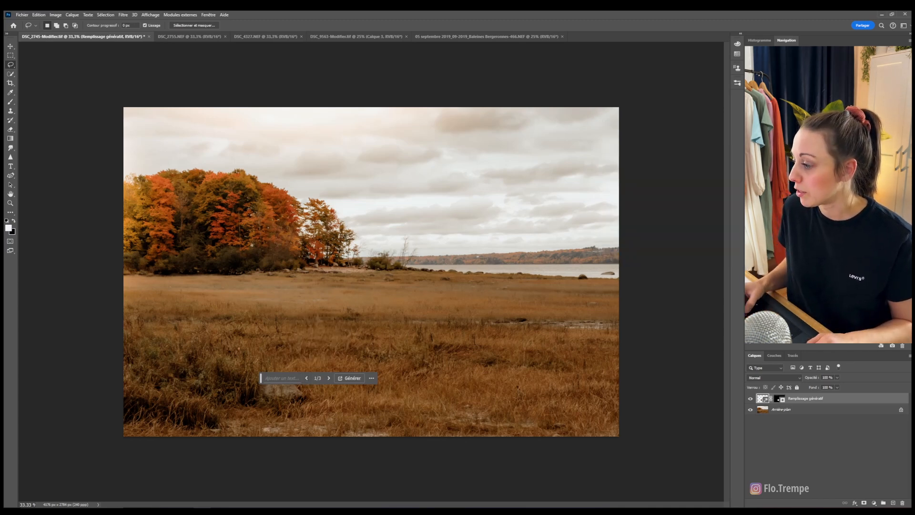
Compare the landscape before and after the rock removal by toggling the generative layer's visibility
{"action": "left_click", "coordinate": [750, 398]}
{"action": "left_click", "coordinate": [750, 399]}
{"action": "left_click", "coordinate": [750, 399]}
{"action": "left_click", "coordinate": [750, 398]}
{"action": "left_click", "coordinate": [750, 398]}
{"action": "left_click", "coordinate": [751, 400]}
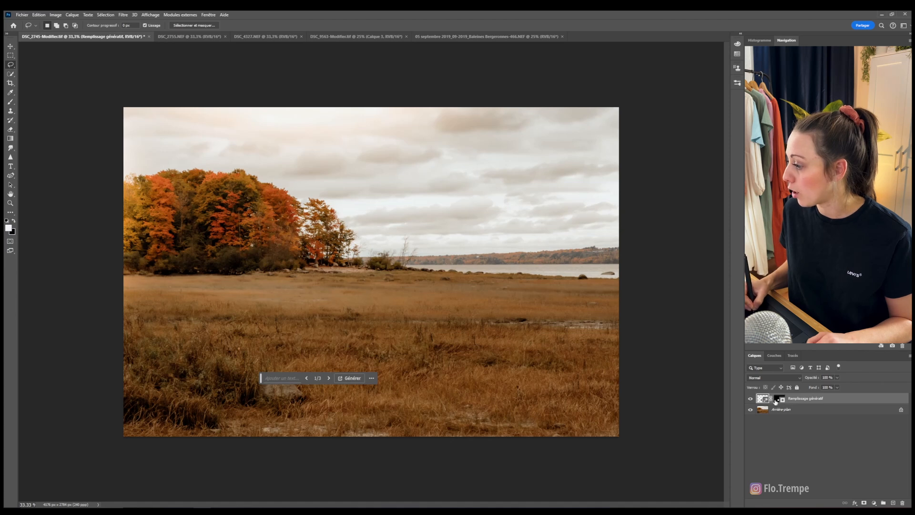
{"action": "left_click", "coordinate": [750, 400]}
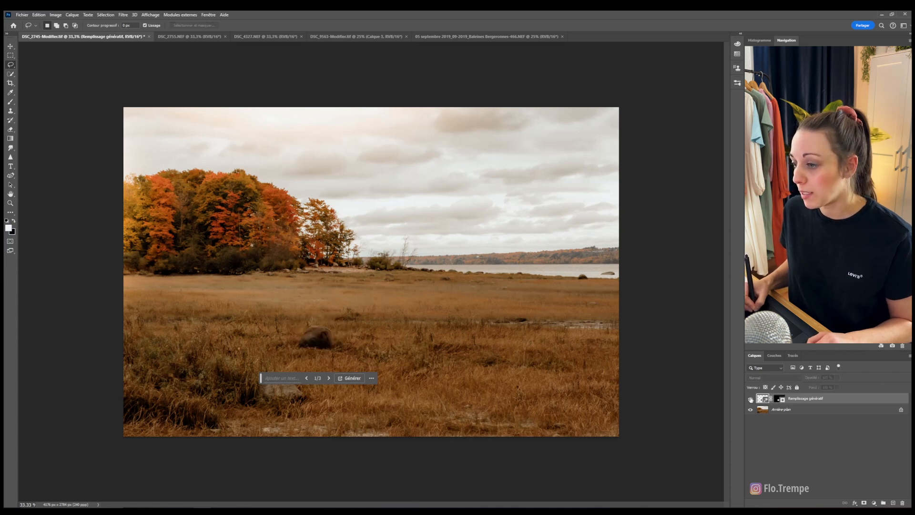
{"action": "left_click", "coordinate": [751, 399]}
{"action": "left_click", "coordinate": [751, 400]}
{"action": "left_click", "coordinate": [751, 401]}
Lasso the remaining rock in the foreground grass and remove it with Generative Fill, leaving the prompt empty
{"action": "left_click_drag", "start_coordinate": [261, 380], "coordinate": [282, 456]}
{"action": "mouse_move", "coordinate": [250, 365]}
{"action": "left_mouse_down"}
{"action": "mouse_move", "coordinate": [258, 418]}
{"action": "mouse_move", "coordinate": [322, 407]}
{"action": "mouse_move", "coordinate": [269, 359]}
{"action": "left_mouse_up"}
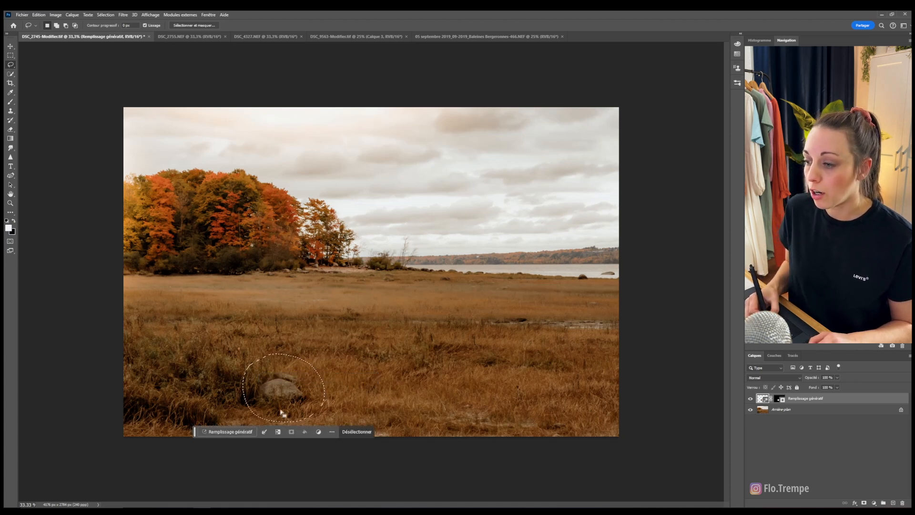
{"action": "left_click", "coordinate": [239, 432]}
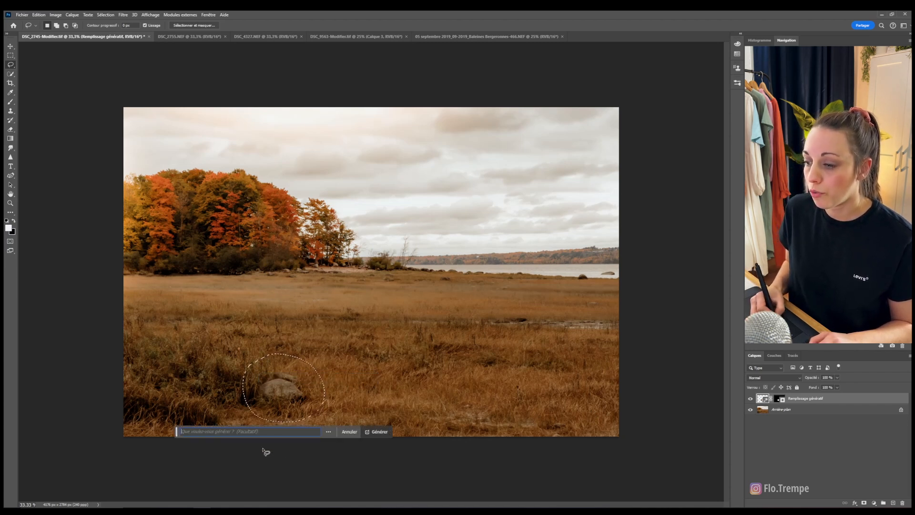
{"action": "left_click", "coordinate": [378, 432]}
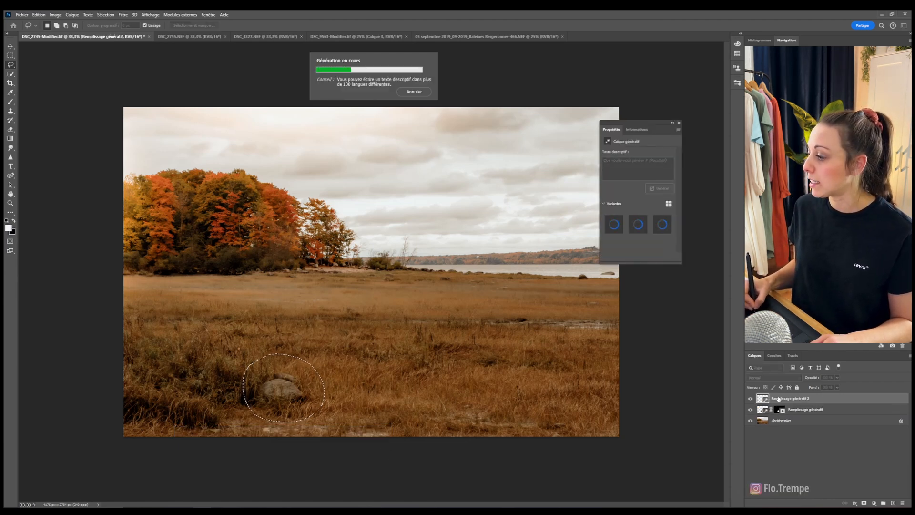
{"action": "left_click", "coordinate": [679, 123]}
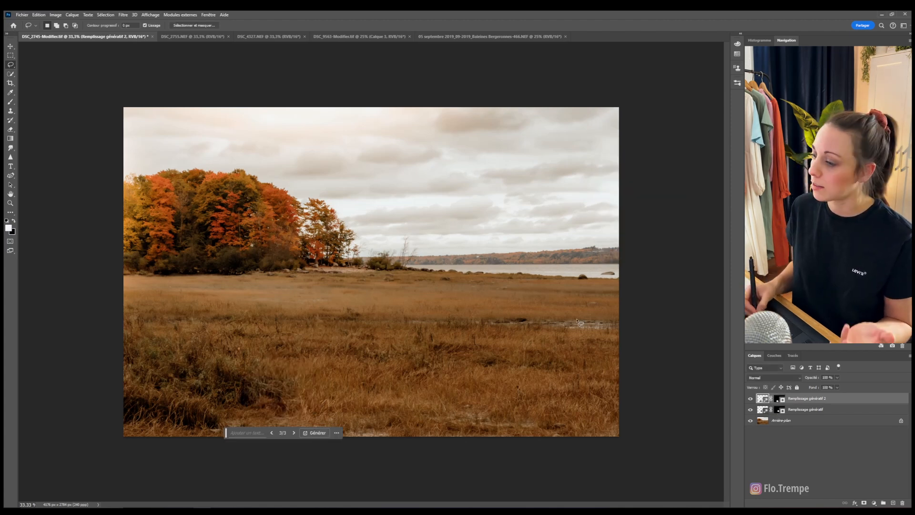
In DSC_2755.NEF, lasso the large rock beside the woman's belly and remove it with Generative Fill, without a prompt
{"action": "left_click", "coordinate": [192, 37]}
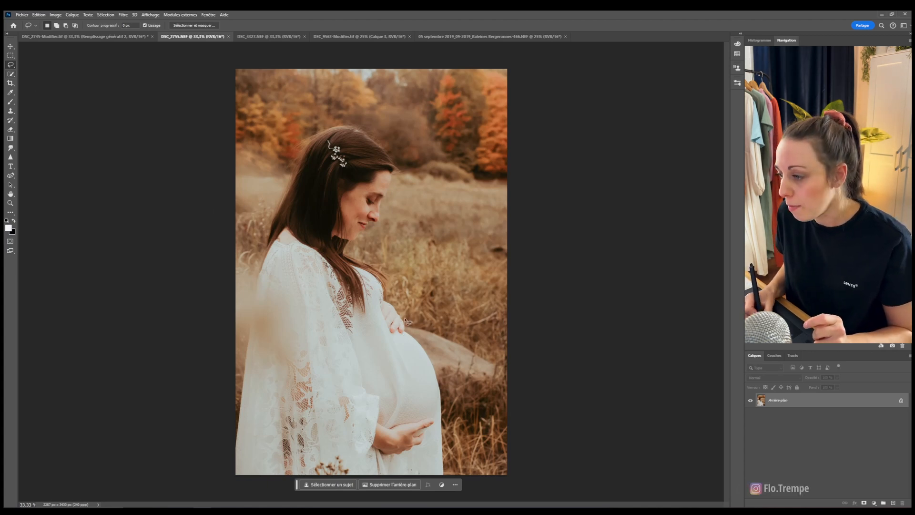
{"action": "mouse_move", "coordinate": [407, 319]}
{"action": "left_mouse_down"}
{"action": "mouse_move", "coordinate": [467, 322]}
{"action": "mouse_move", "coordinate": [502, 354]}
{"action": "mouse_move", "coordinate": [502, 406]}
{"action": "mouse_move", "coordinate": [481, 424]}
{"action": "mouse_move", "coordinate": [437, 395]}
{"action": "left_mouse_up"}
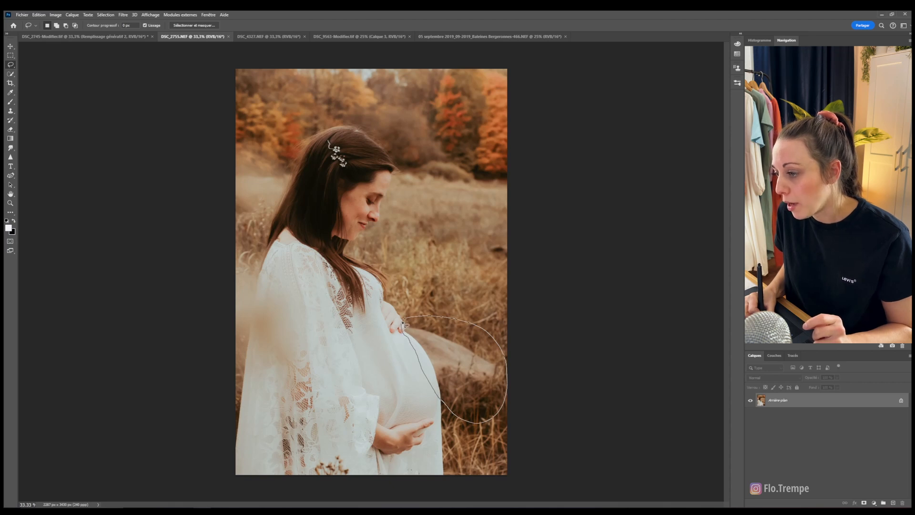
{"action": "left_click_drag", "start_coordinate": [405, 325], "coordinate": [404, 320]}
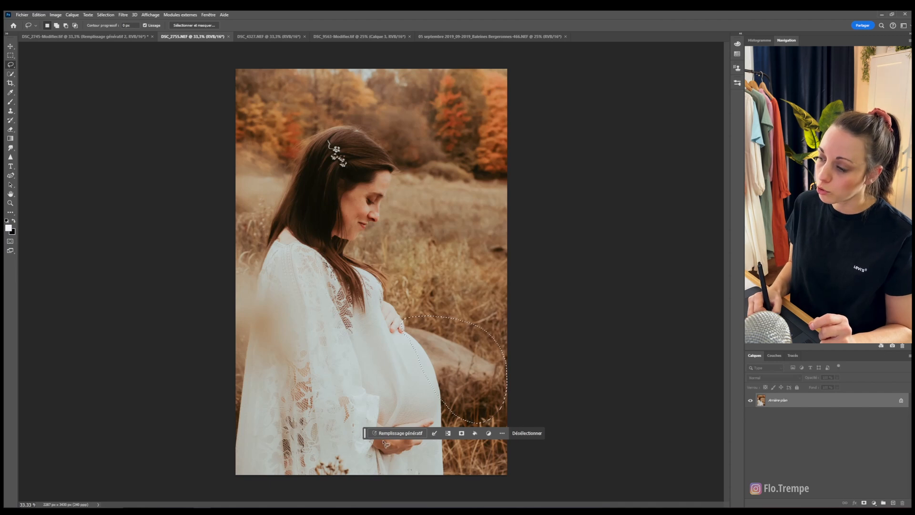
{"action": "left_click", "coordinate": [399, 433]}
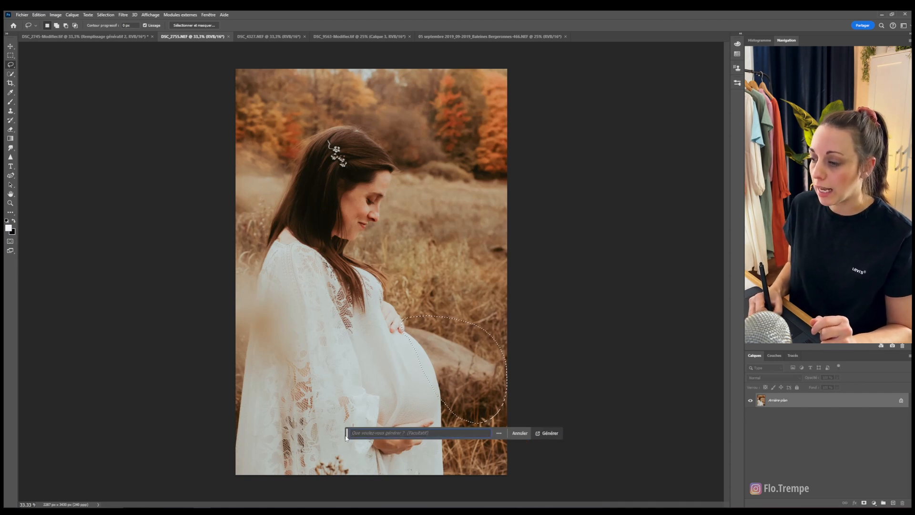
{"action": "left_click", "coordinate": [548, 434]}
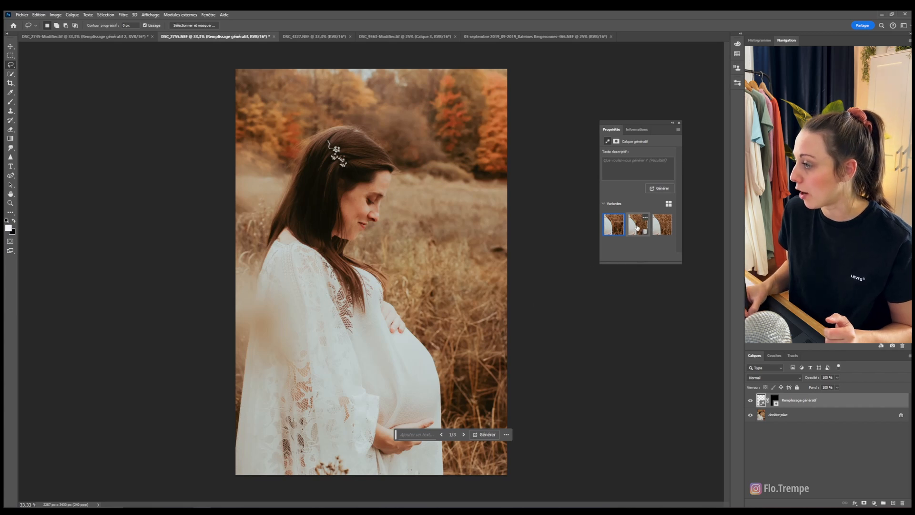
Preview the second and third variations of the fill beside the belly and generate another set without a prompt
{"action": "left_click", "coordinate": [636, 230]}
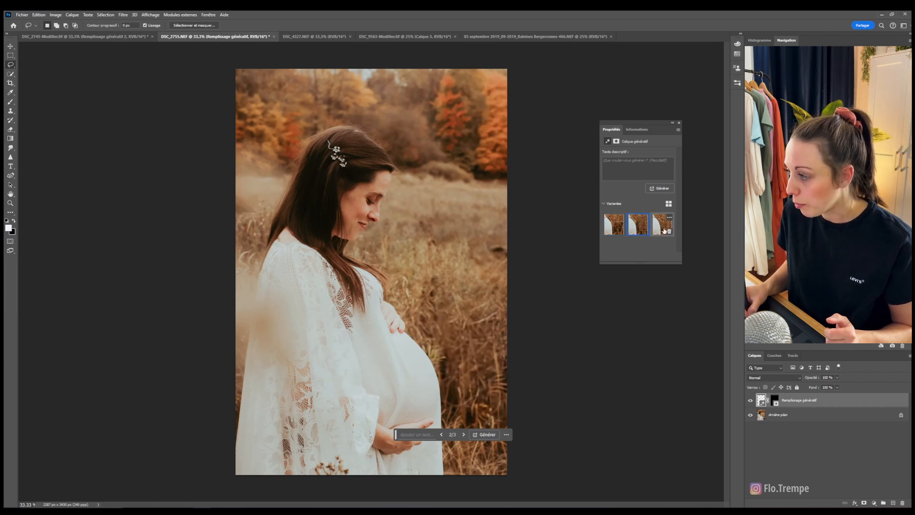
{"action": "left_click", "coordinate": [662, 228]}
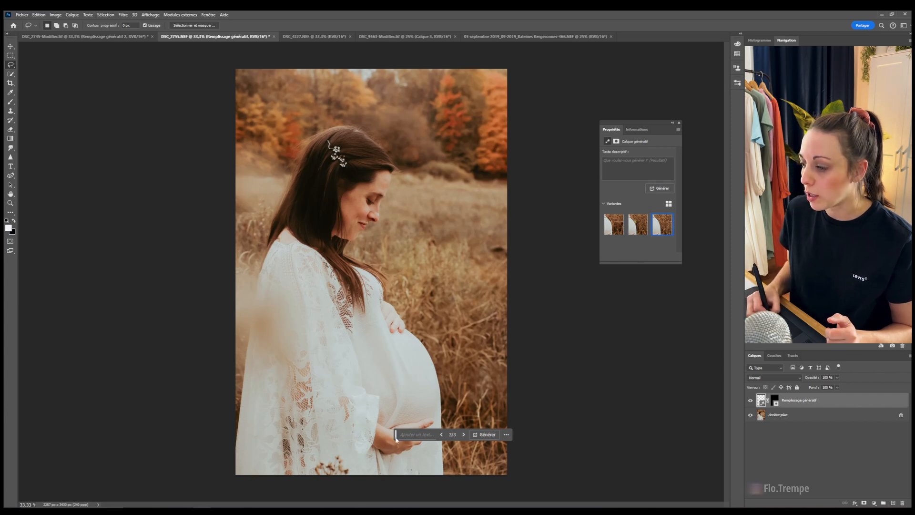
{"action": "left_click_drag", "start_coordinate": [397, 440], "coordinate": [504, 373]}
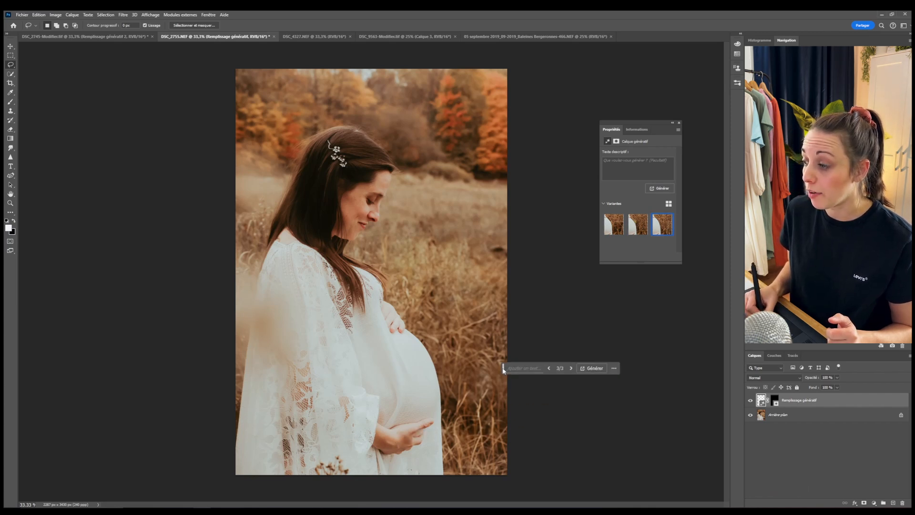
{"action": "left_click", "coordinate": [591, 369]}
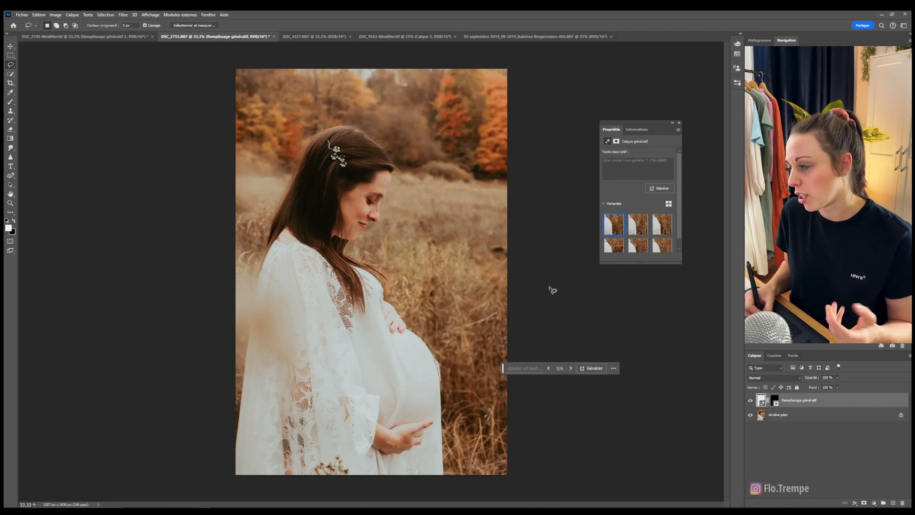
Compare the six variations of the fill beside the belly, keep the sixth and close the layer properties
{"action": "left_click", "coordinate": [638, 224]}
{"action": "left_click", "coordinate": [661, 228]}
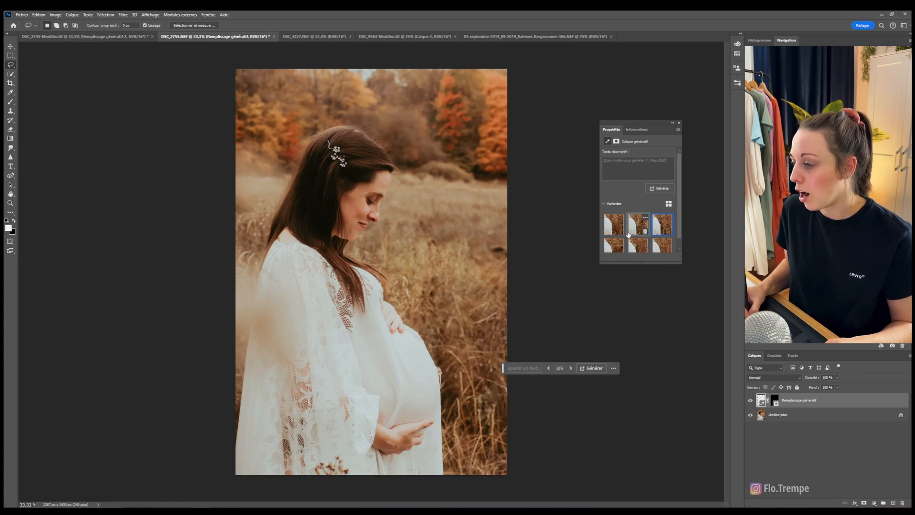
{"action": "left_click", "coordinate": [636, 229]}
{"action": "left_click", "coordinate": [613, 228]}
{"action": "left_click", "coordinate": [614, 246]}
{"action": "left_click", "coordinate": [639, 248]}
{"action": "left_click", "coordinate": [660, 250]}
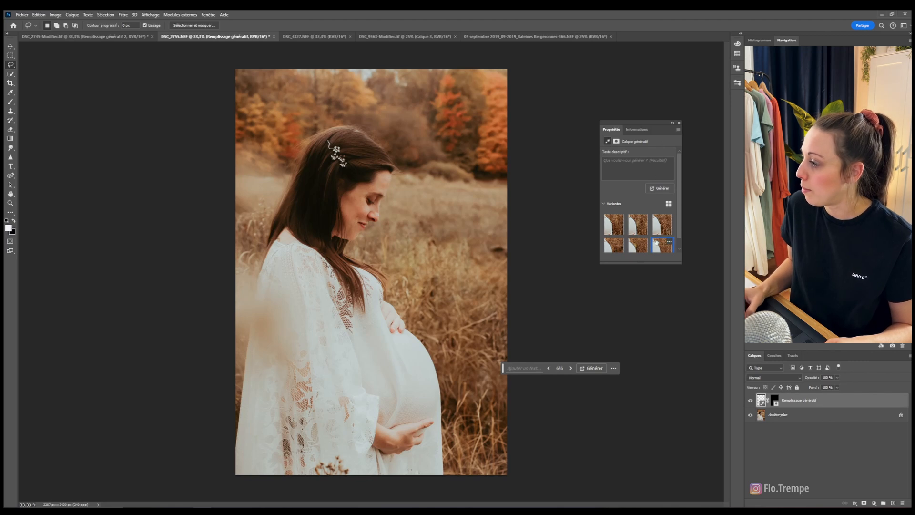
{"action": "left_click", "coordinate": [679, 125]}
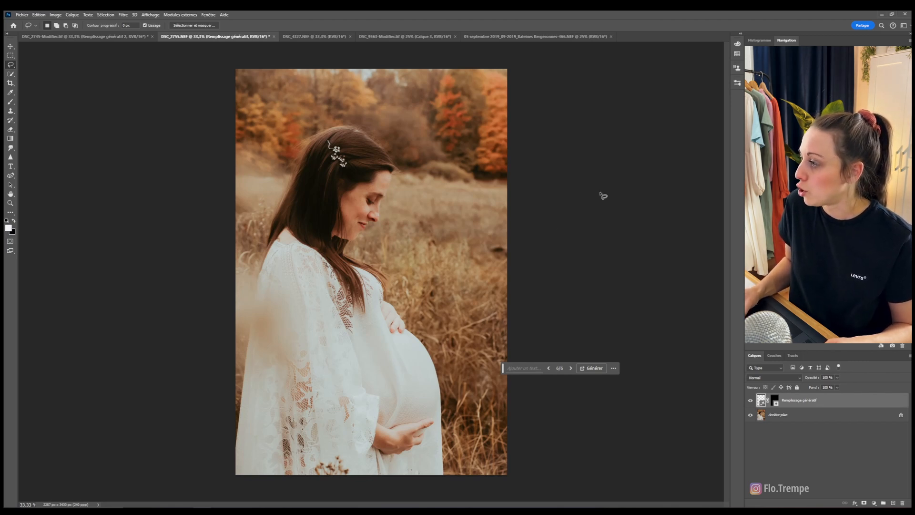
{"action": "scroll", "coordinate": [481, 343], "scroll_direction": "down", "scroll_amount": 3}
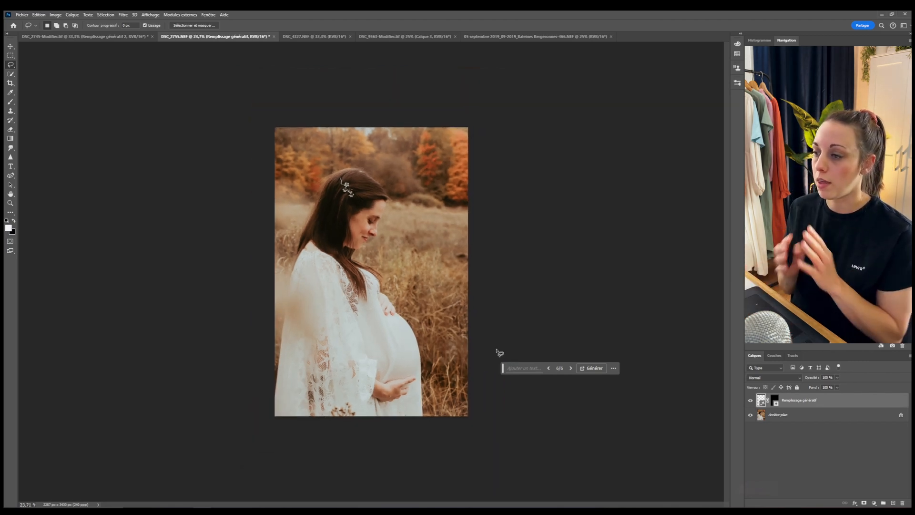